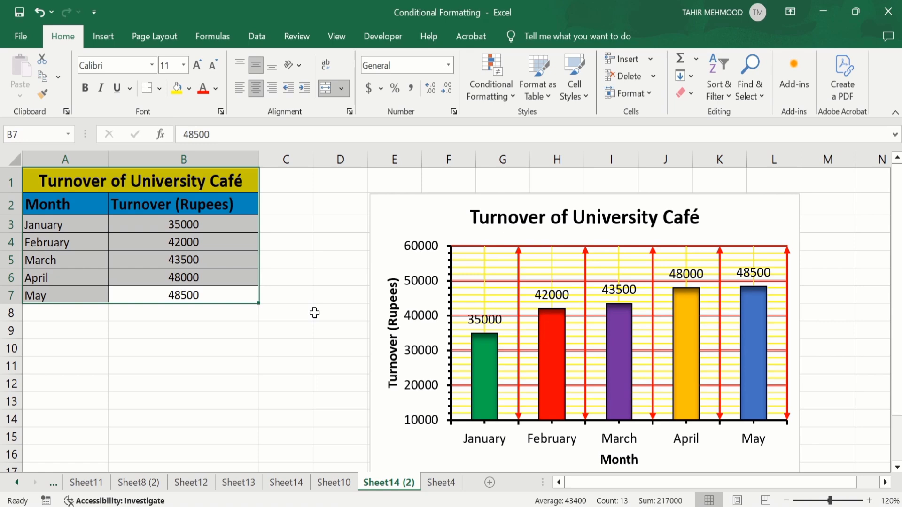
Step: Point out the example chart's red major gridlines on Sheet14 (2), then move to Sheet4
click(493, 249)
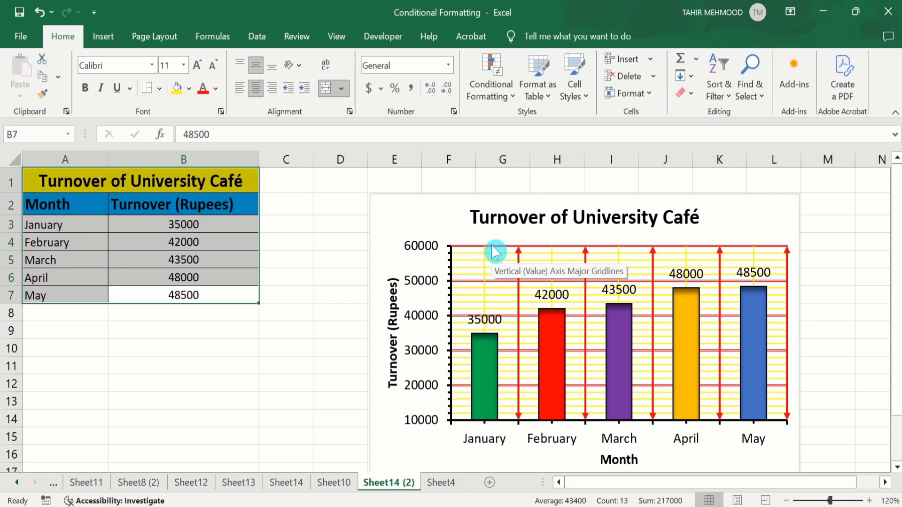
key(ctrl+Page_Down)
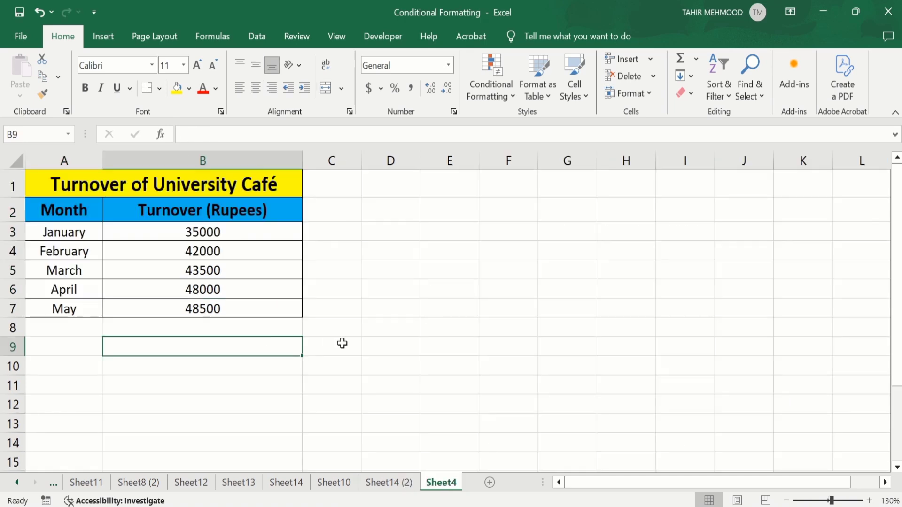
Step: Insert a clustered column chart from A2:B7 and place it to the right of the table
click(255, 309)
drag(254, 309, 92, 216)
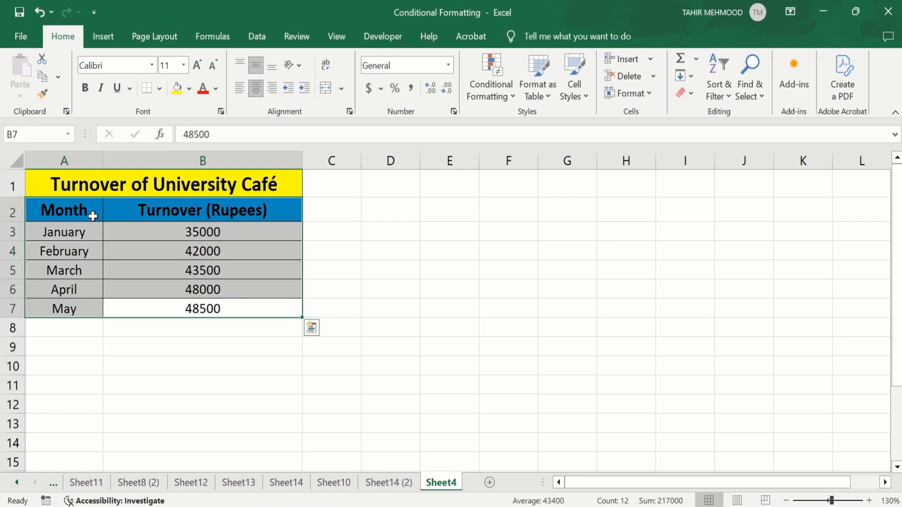
click(106, 41)
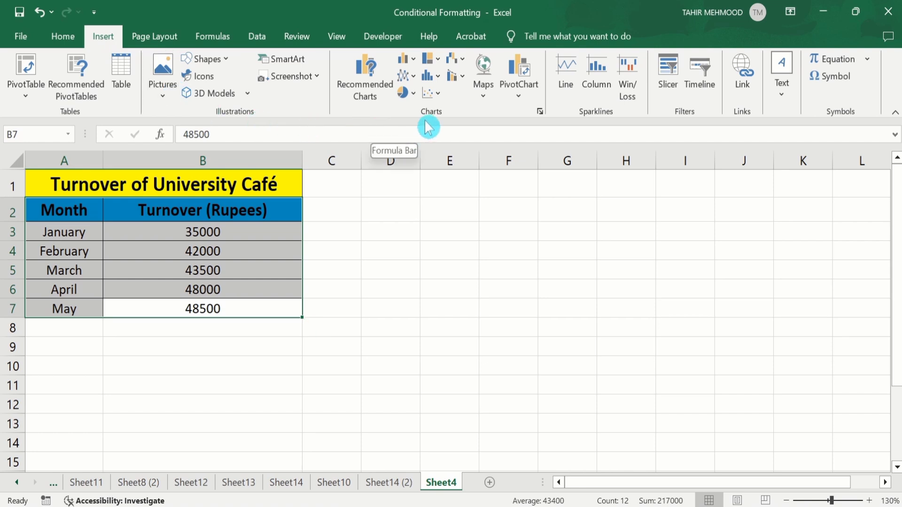
click(411, 57)
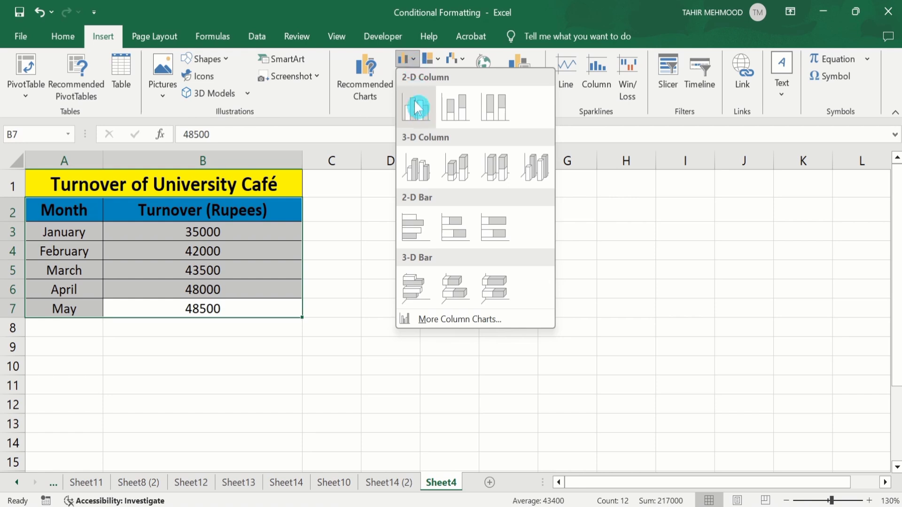
click(420, 115)
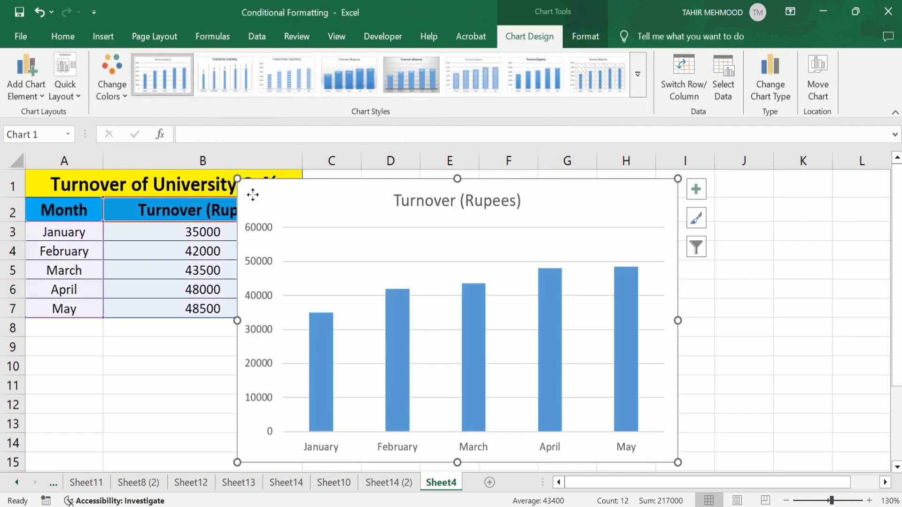
drag(253, 195, 334, 187)
click(261, 374)
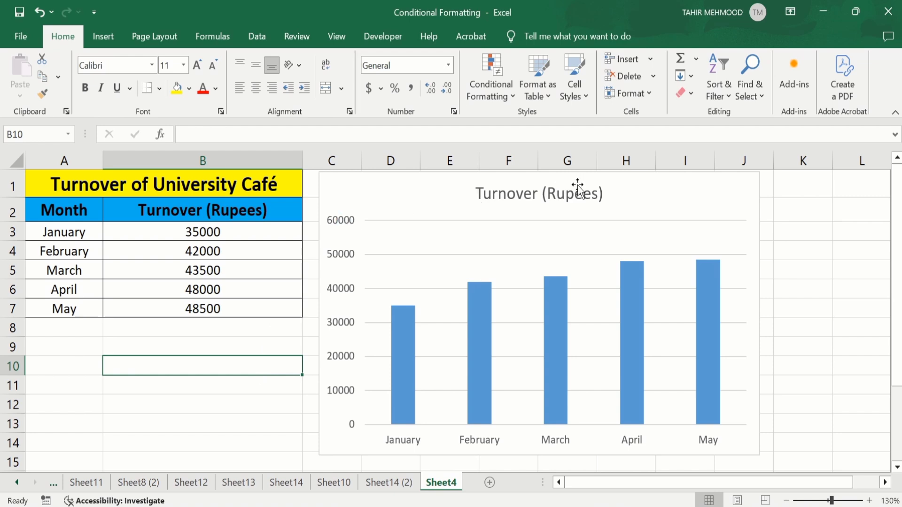
Step: Toggle the chart's gridlines off and back on, then bring up the gridline type choices
click(699, 193)
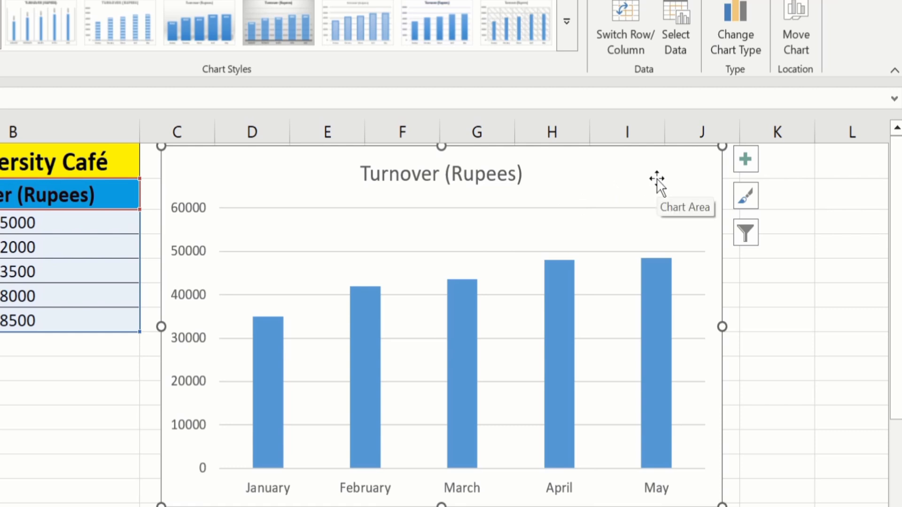
click(746, 159)
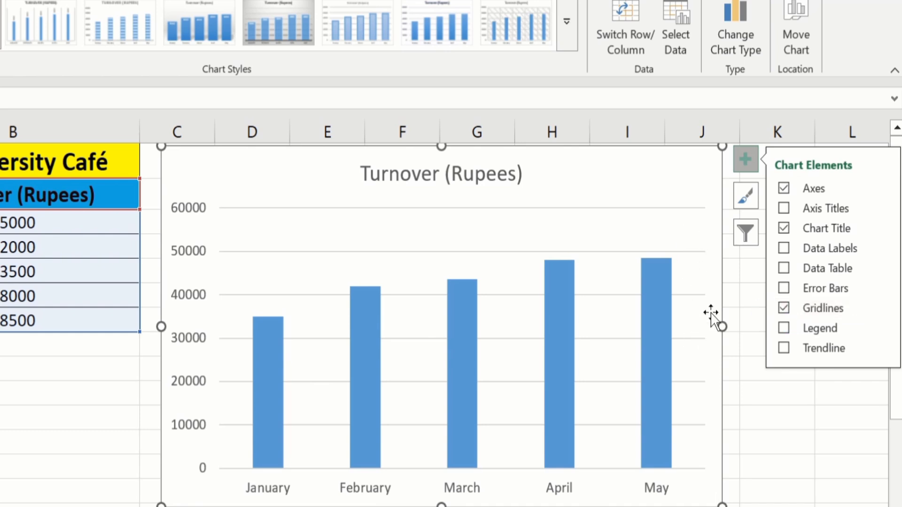
click(784, 307)
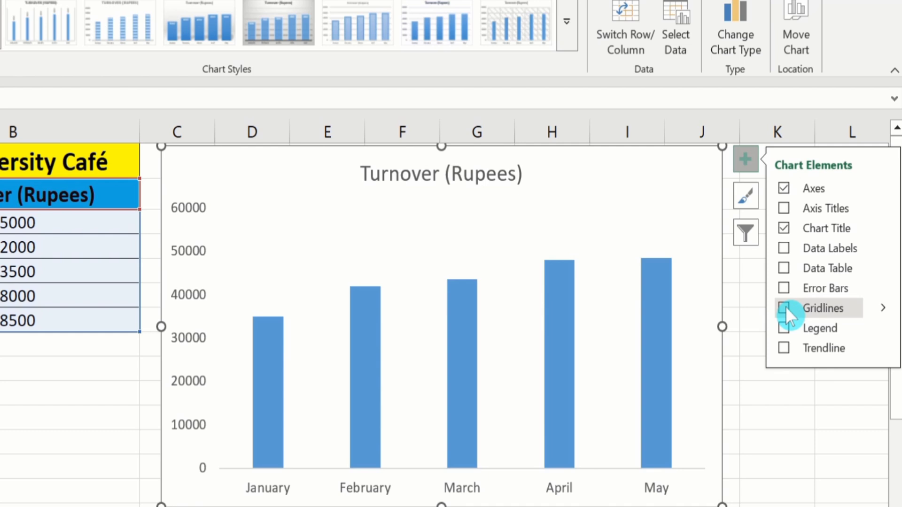
click(783, 308)
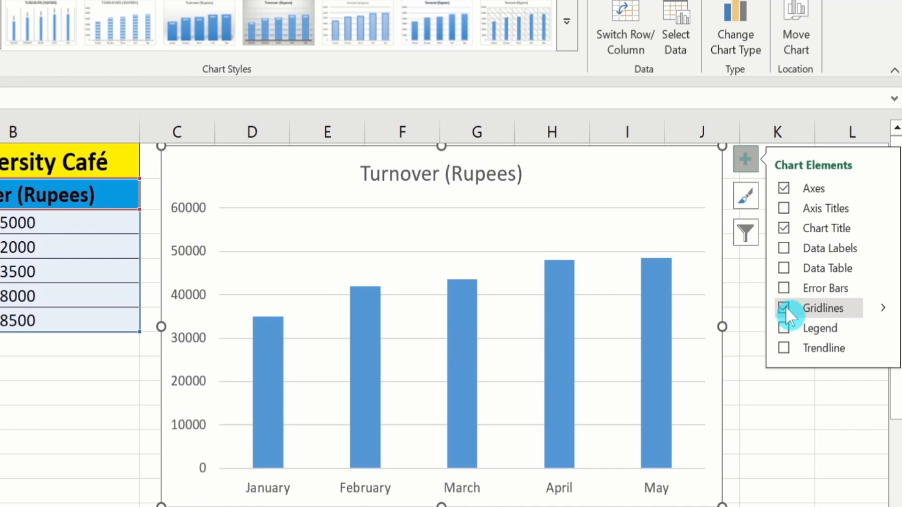
click(885, 312)
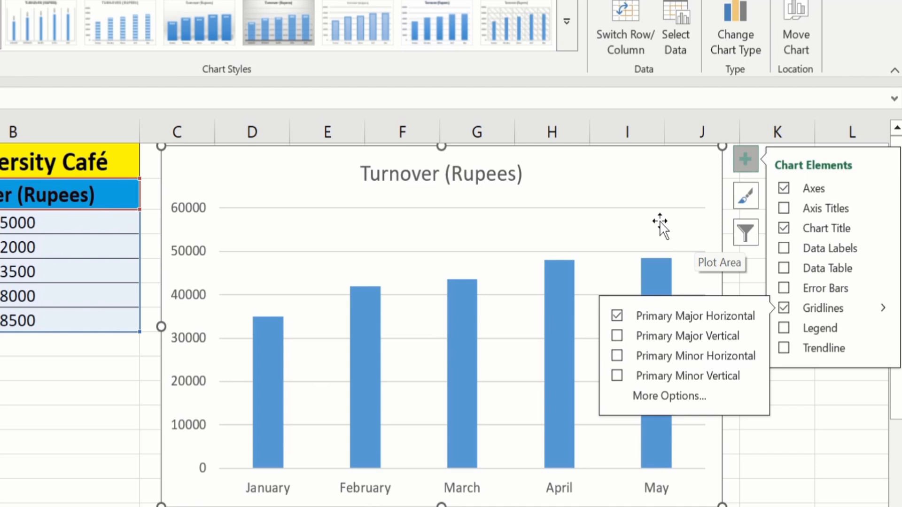
Step: Add primary major vertical, minor horizontal and minor vertical gridlines to the chart
click(617, 334)
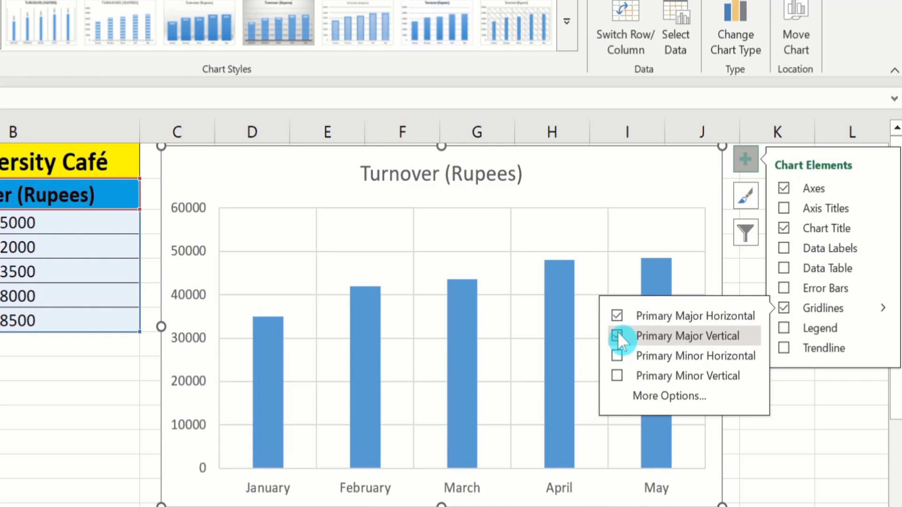
click(617, 335)
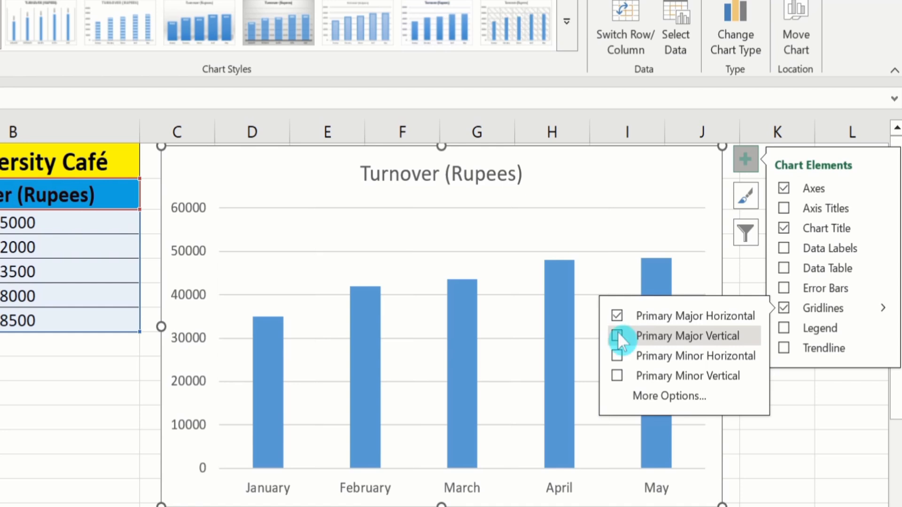
click(617, 334)
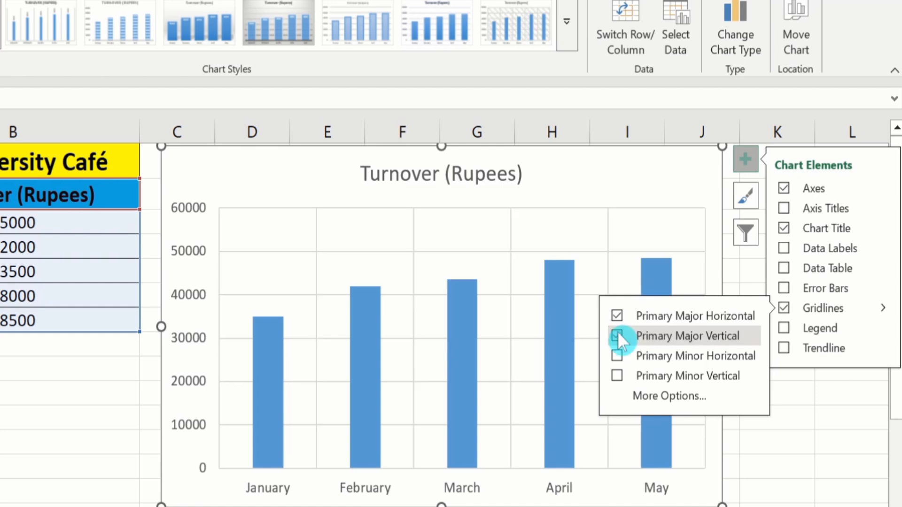
click(617, 355)
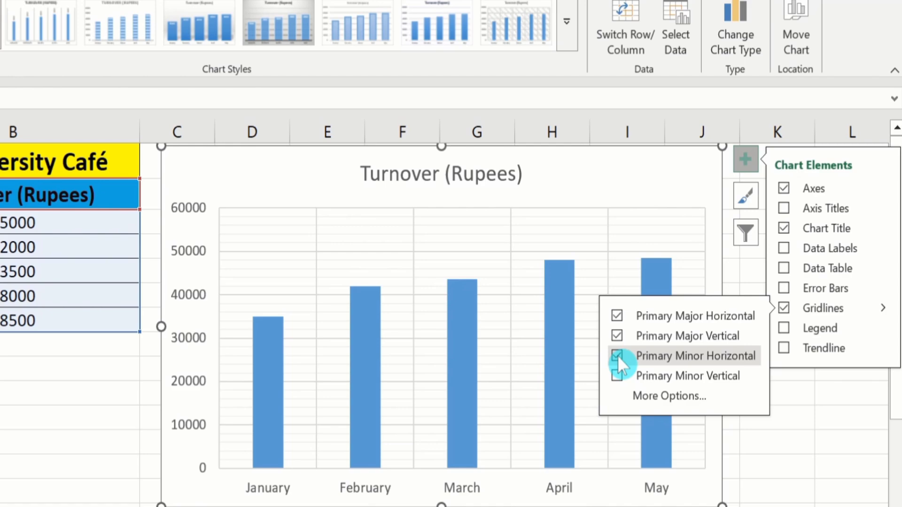
click(617, 374)
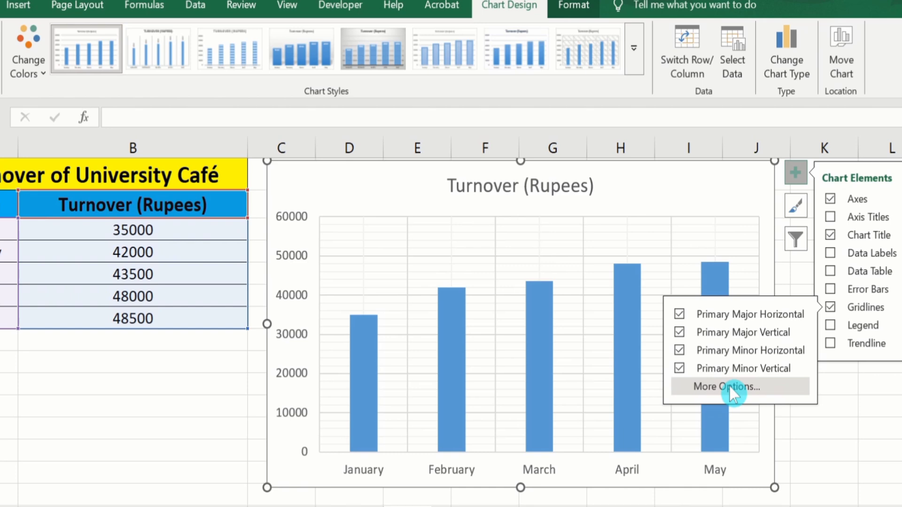
Step: Open the Format Major Gridlines pane and move it off the chart's axis labels
click(730, 388)
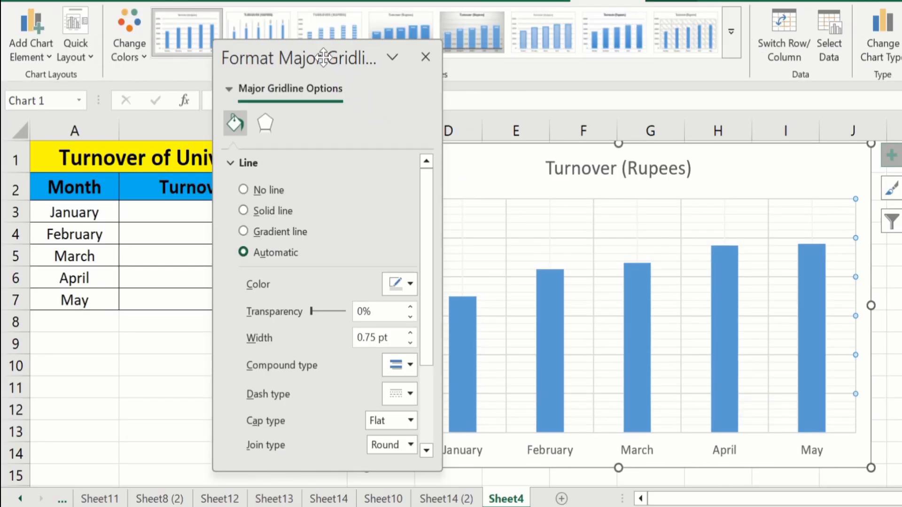
drag(214, 75, 197, 82)
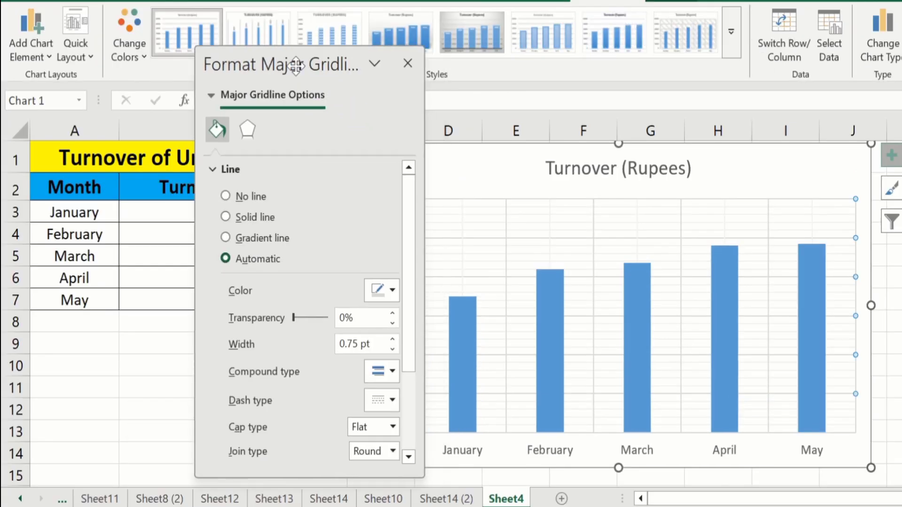
drag(296, 65, 245, 65)
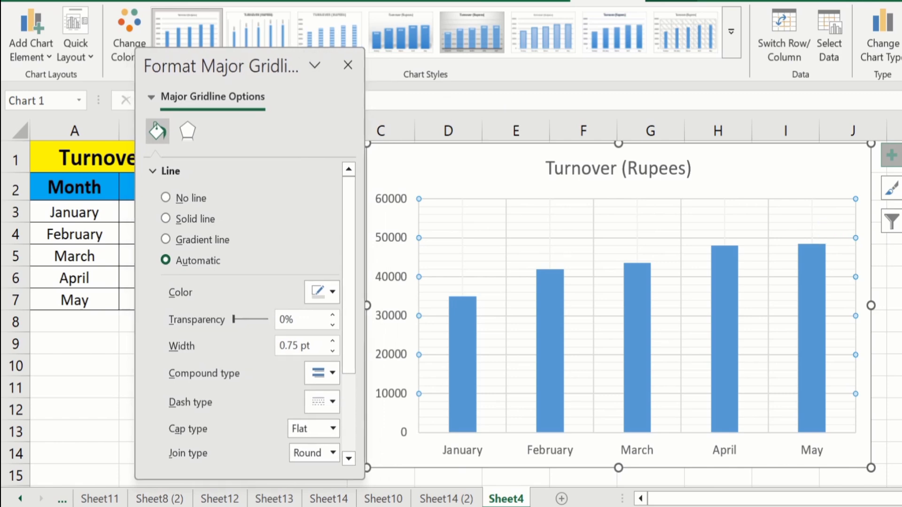
click(893, 277)
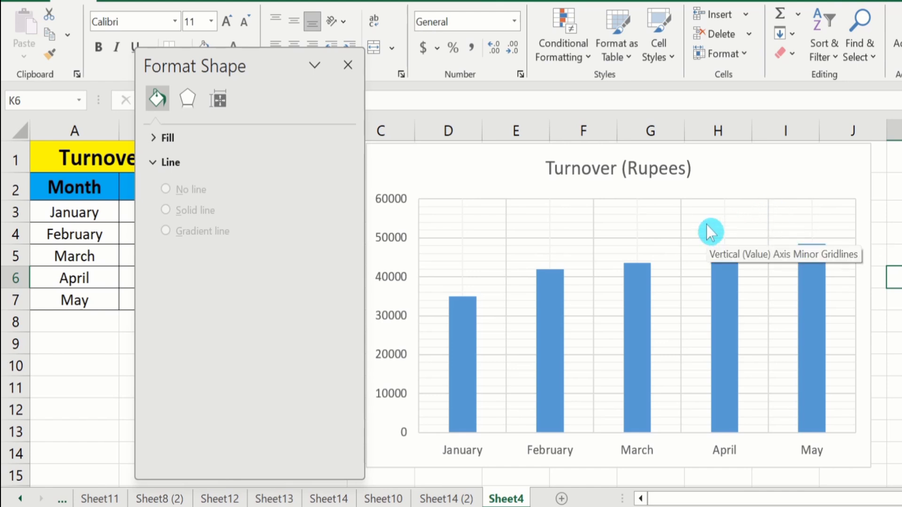
Step: Make the horizontal major gridlines solid red with a 1.5 pt width
click(675, 245)
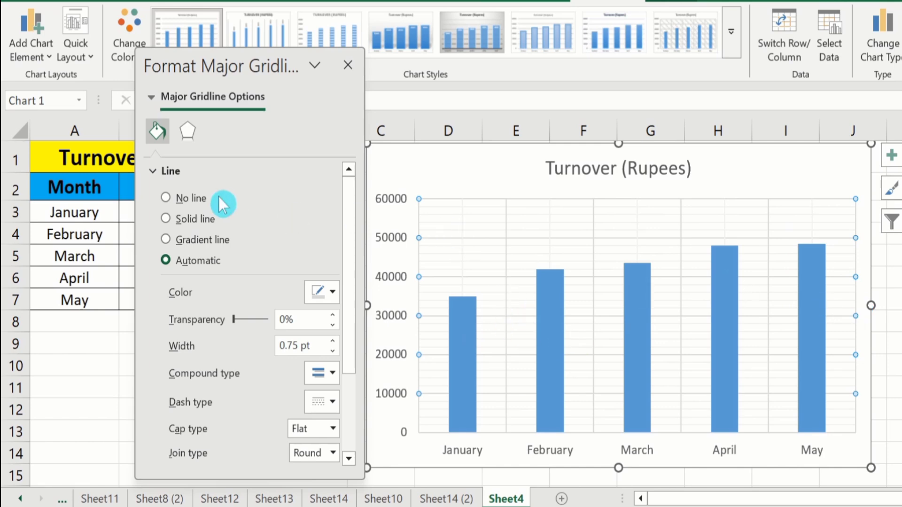
click(165, 219)
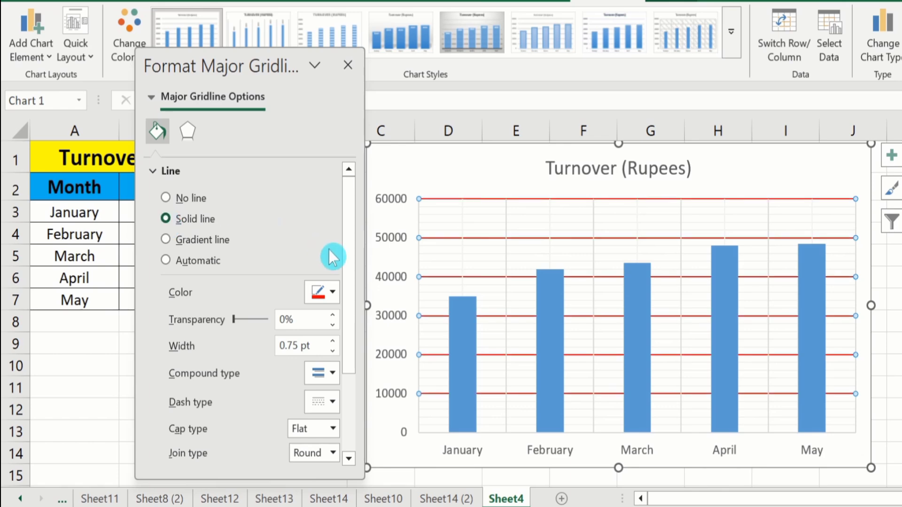
click(332, 291)
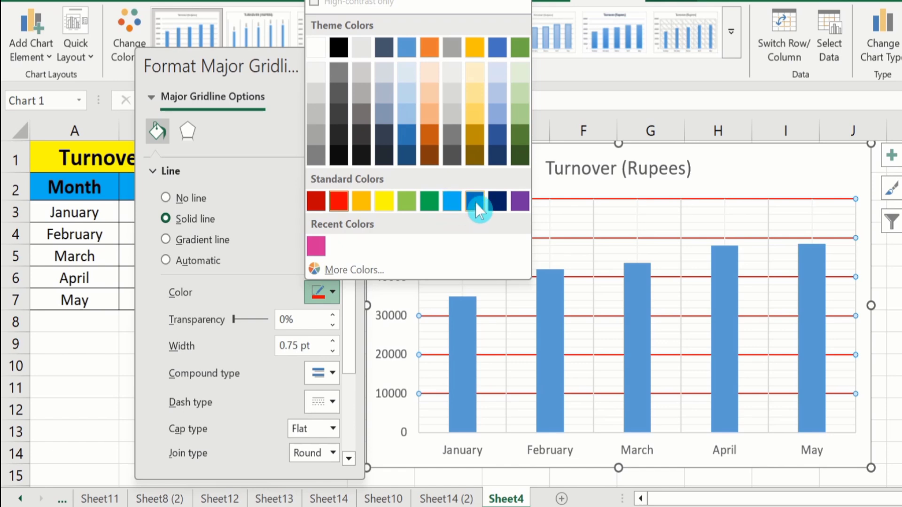
click(520, 201)
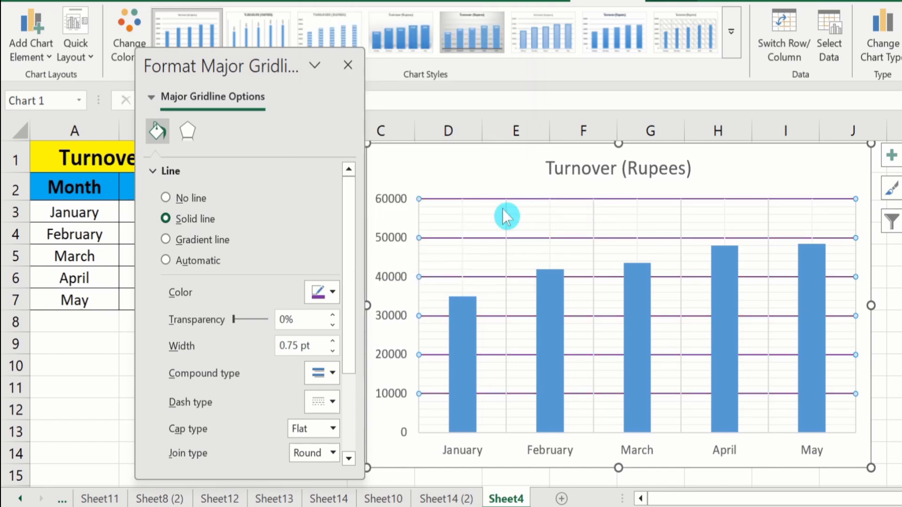
click(333, 293)
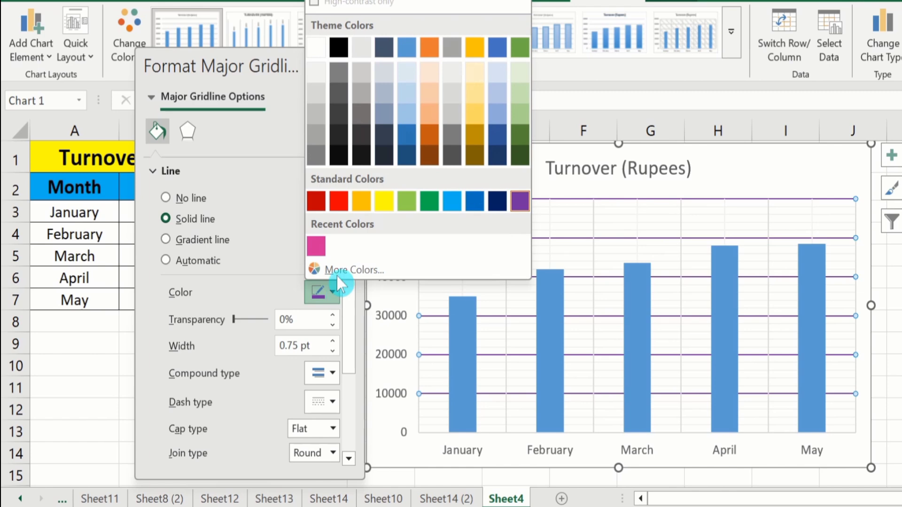
click(340, 198)
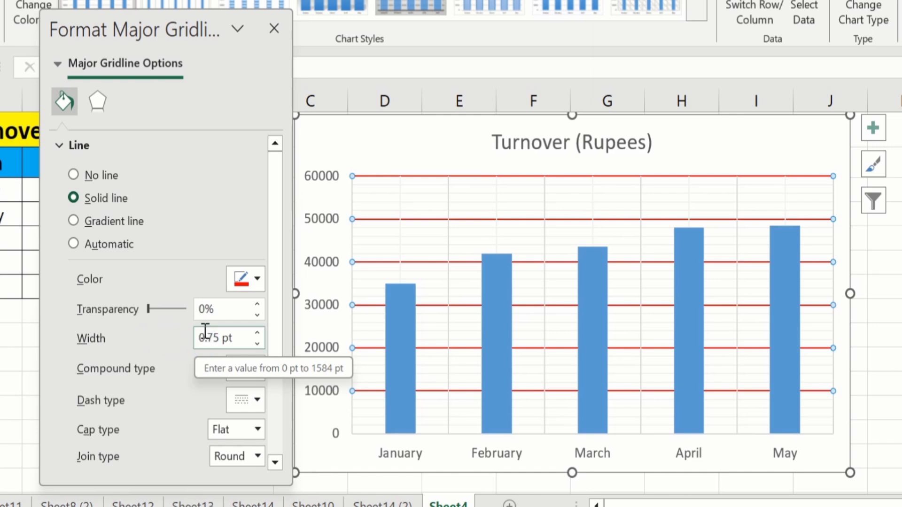
click(259, 331)
click(258, 332)
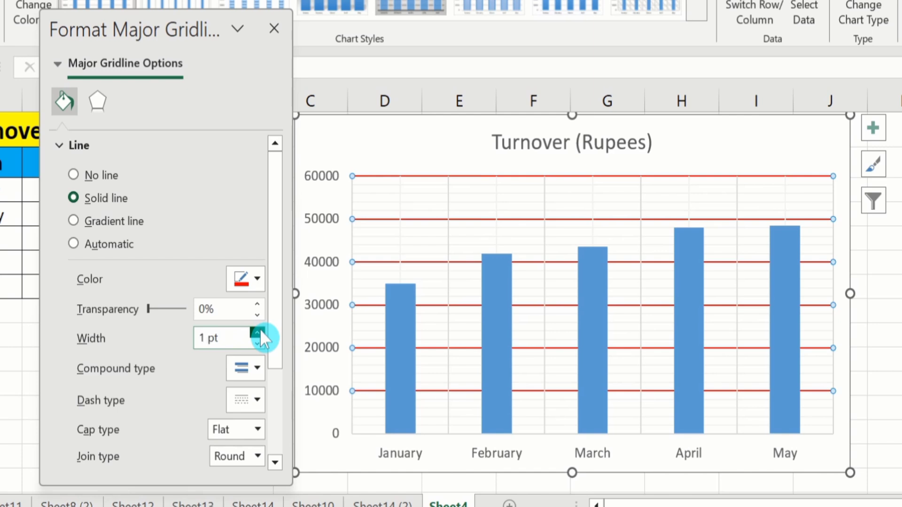
click(258, 332)
click(258, 332)
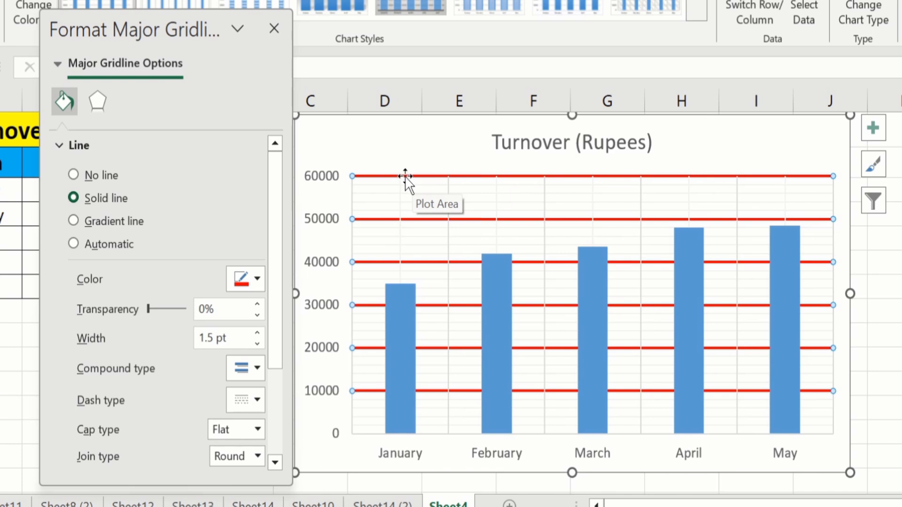
click(448, 192)
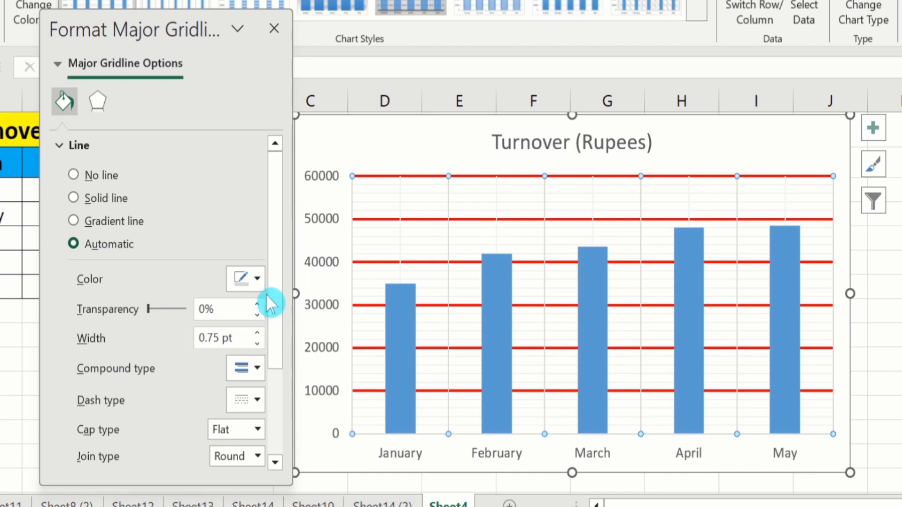
Step: Colour the vertical major gridlines red and widen them to 1.5 pt
click(258, 279)
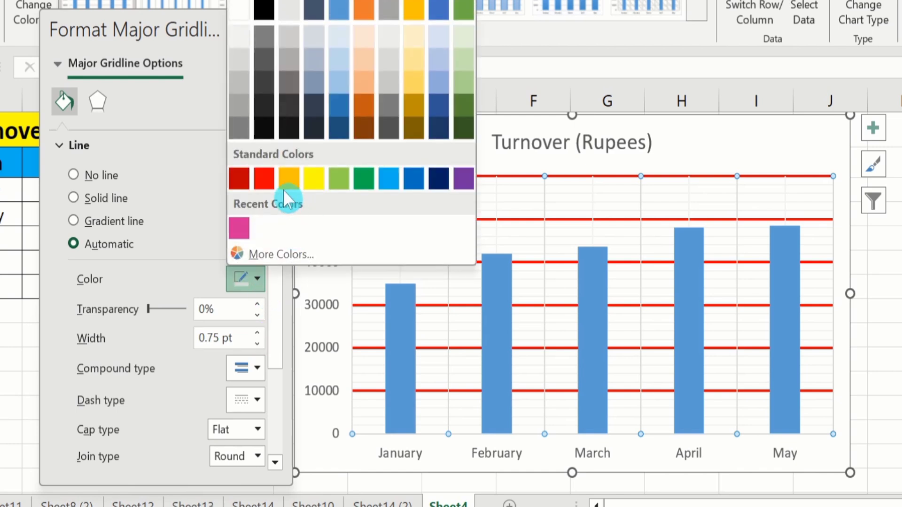
click(263, 179)
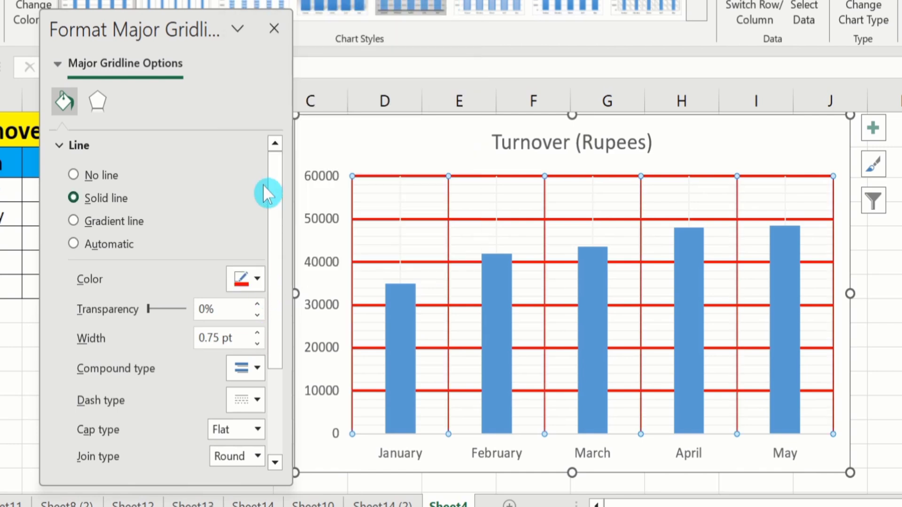
click(257, 332)
click(256, 333)
click(257, 332)
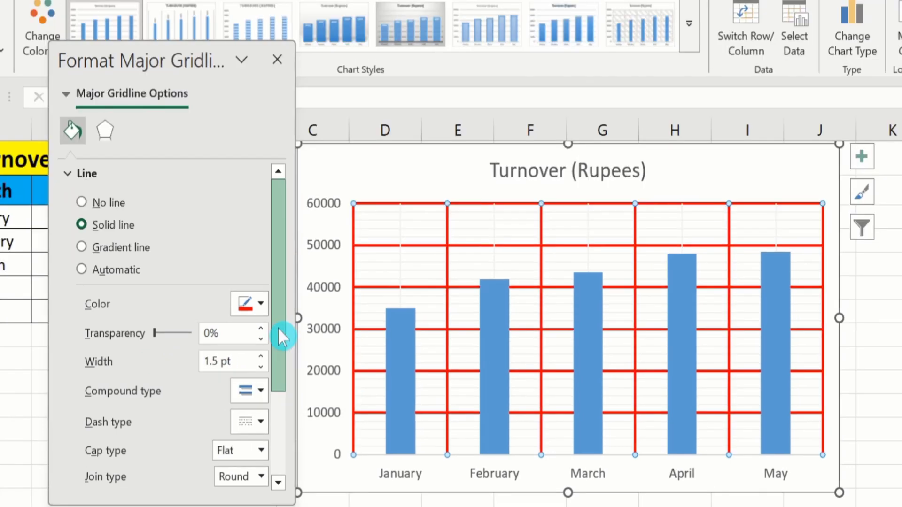
Step: Give the vertical gridlines a double compound line type, keeping Flat cap type
drag(278, 328, 273, 404)
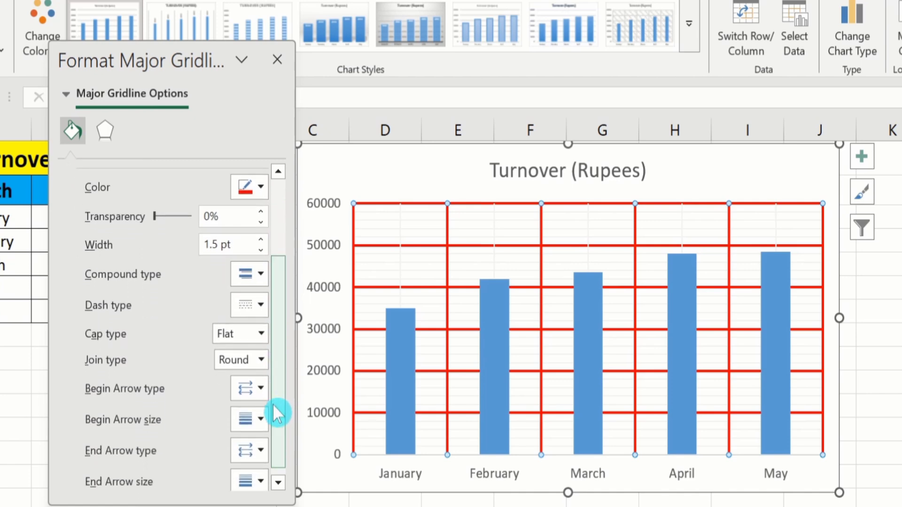
click(260, 275)
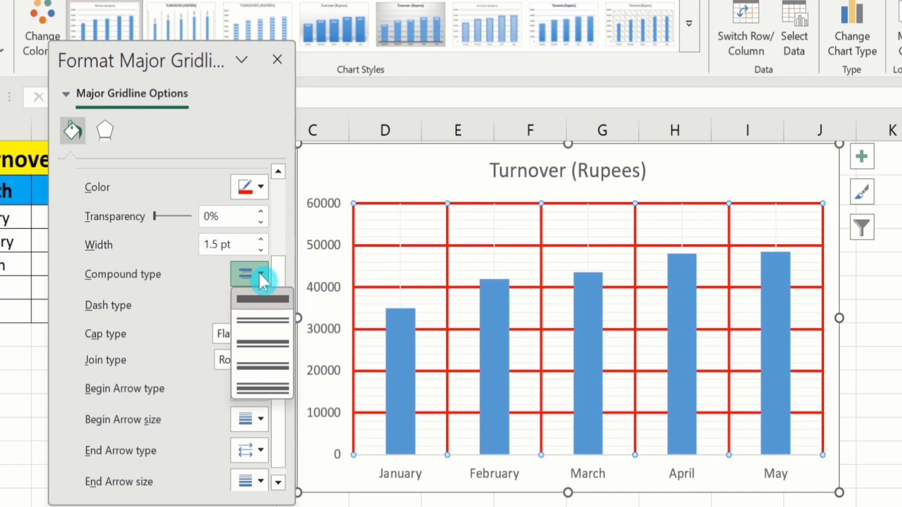
click(280, 319)
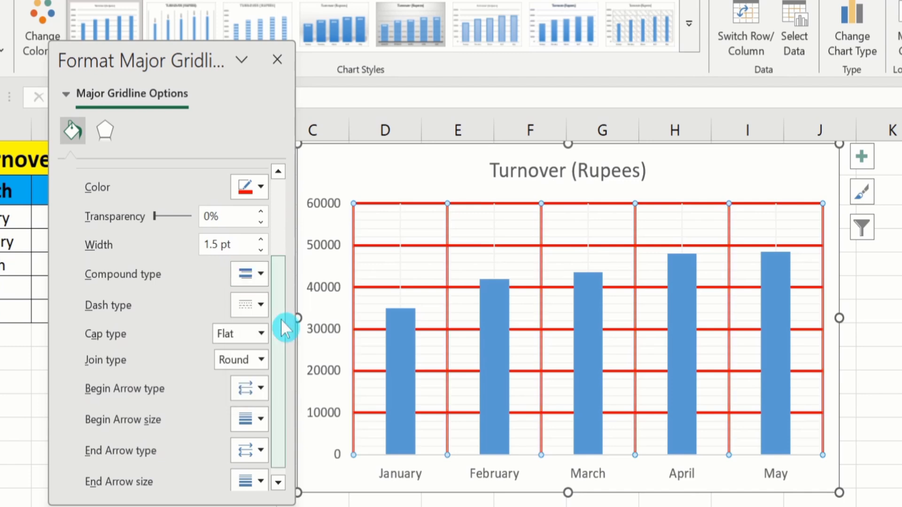
click(455, 280)
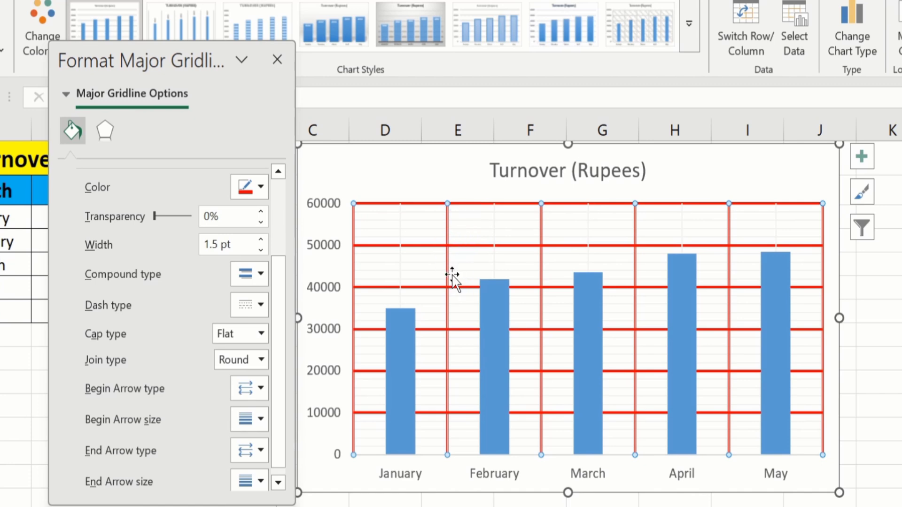
click(154, 346)
click(260, 335)
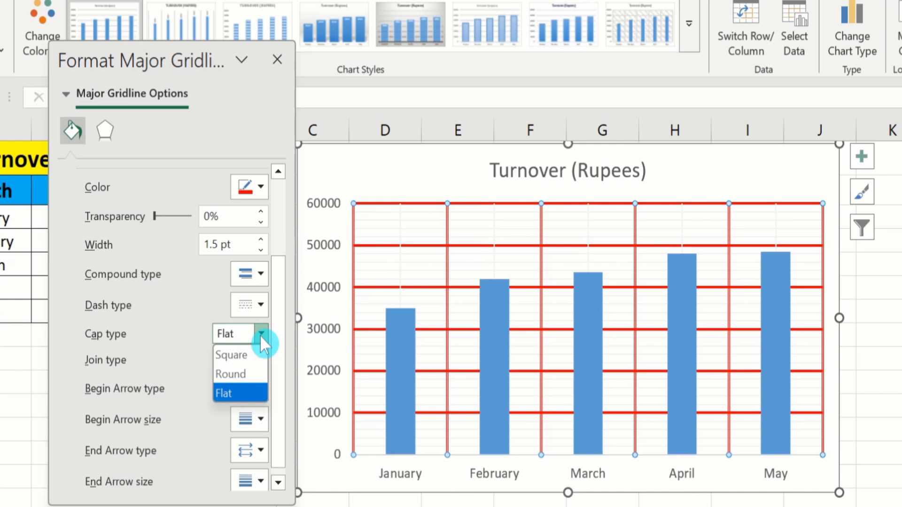
click(138, 349)
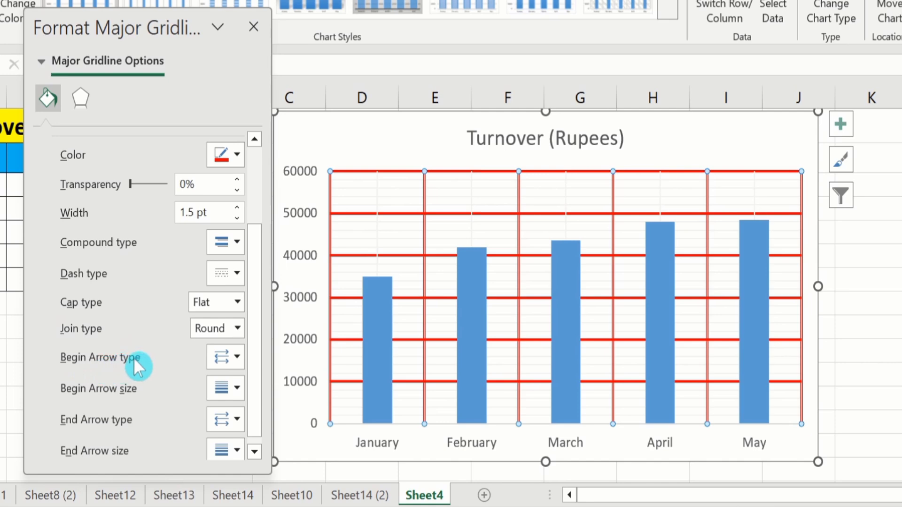
Step: Add arrowheads at the vertical gridlines' start and medium diamond ends at their end
click(236, 357)
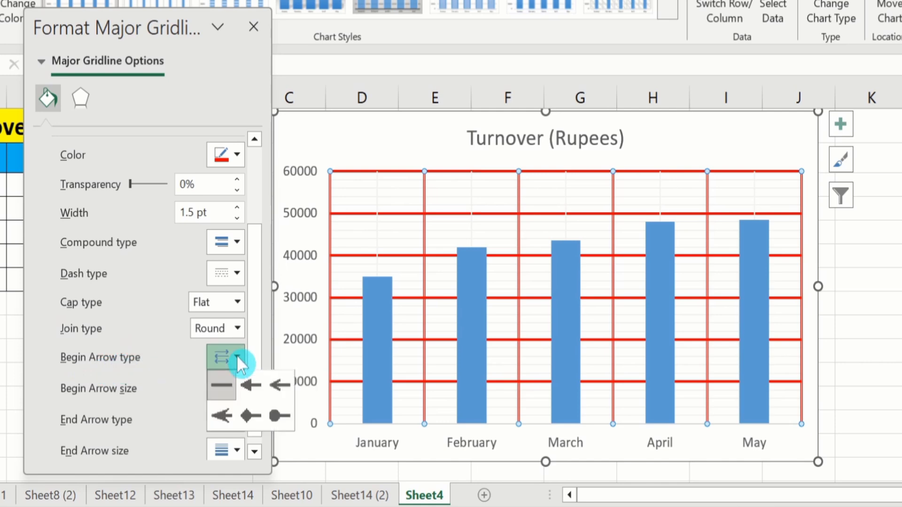
click(251, 383)
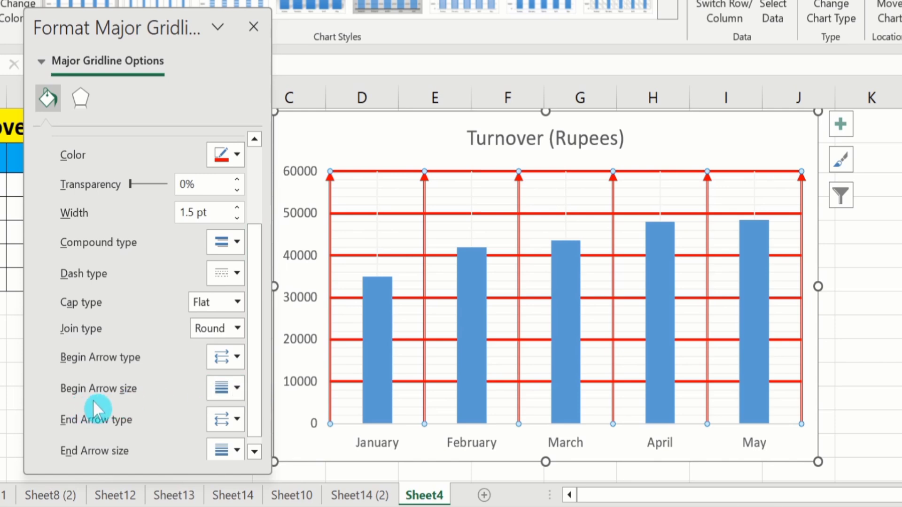
click(236, 387)
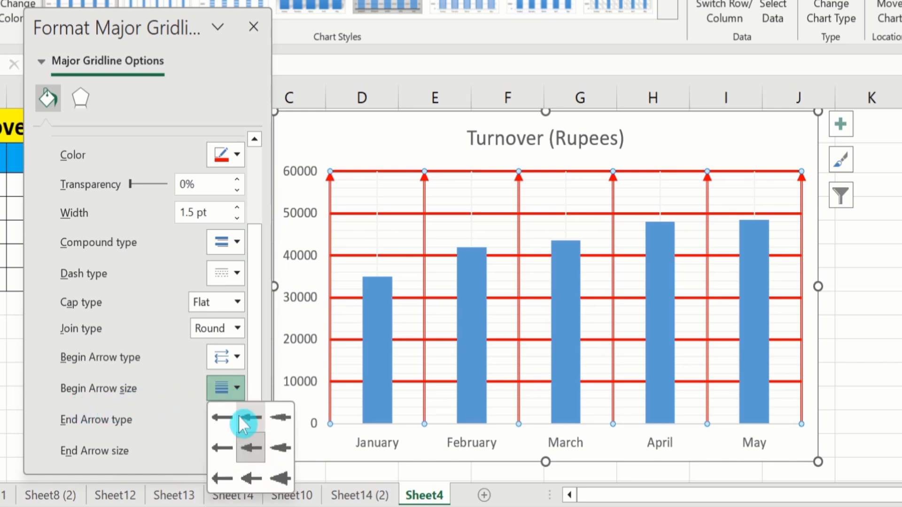
click(247, 441)
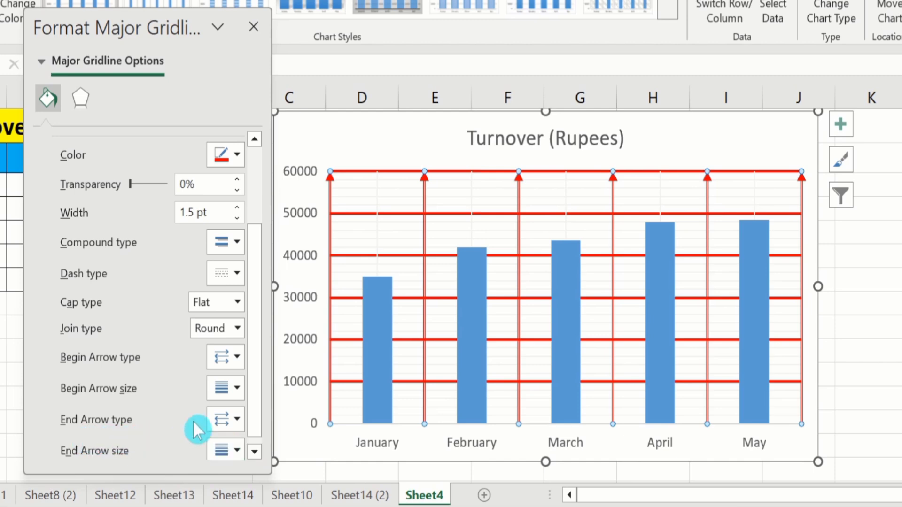
click(236, 420)
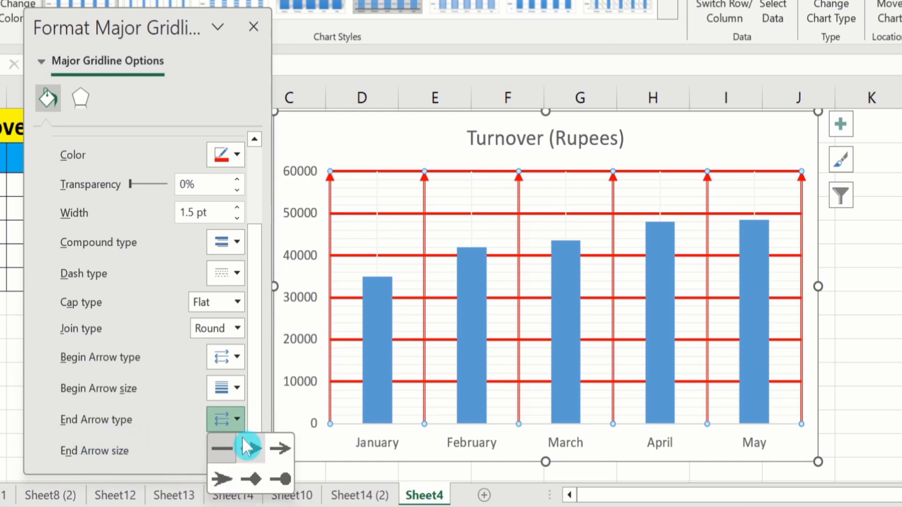
click(255, 478)
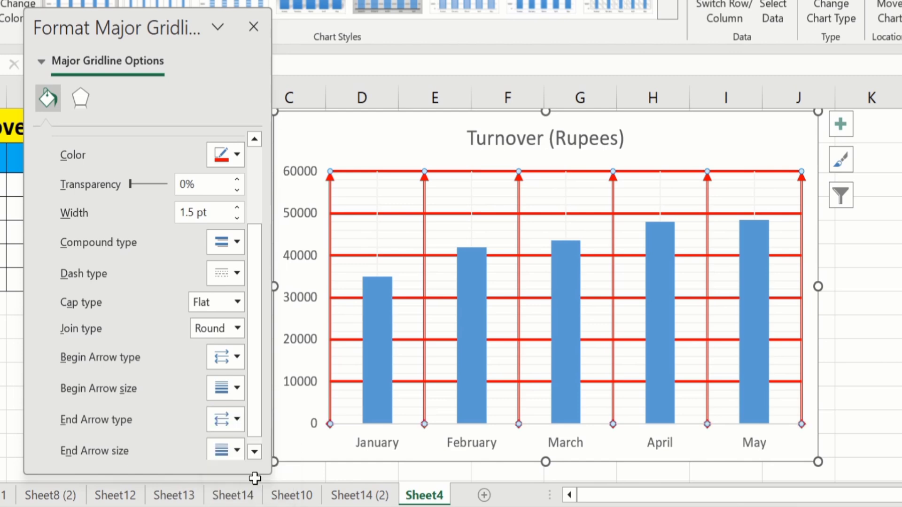
click(78, 451)
click(240, 444)
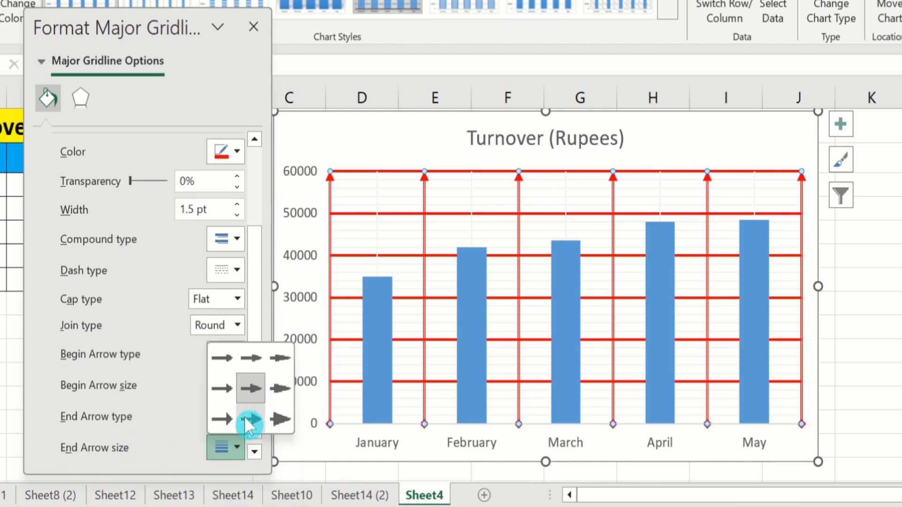
click(247, 390)
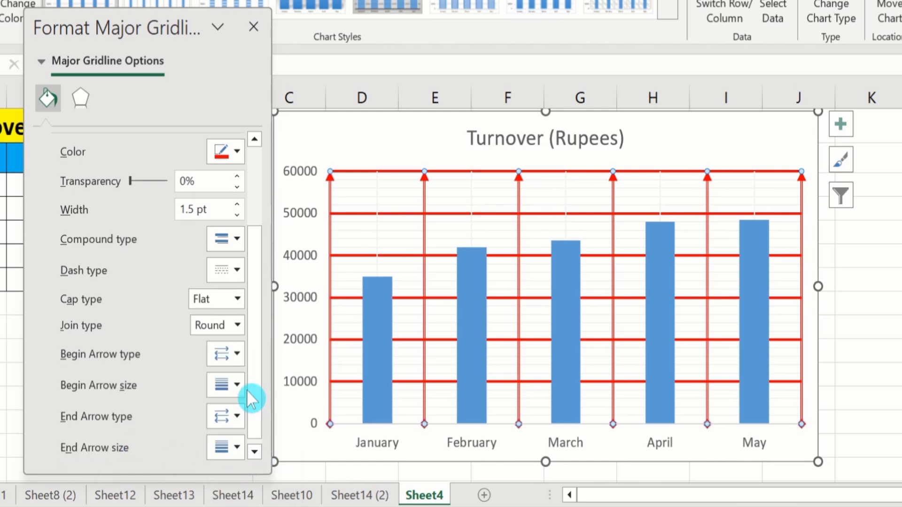
Step: Click an empty cell to deselect the chart and view the red arrow-tipped gridlines
click(874, 255)
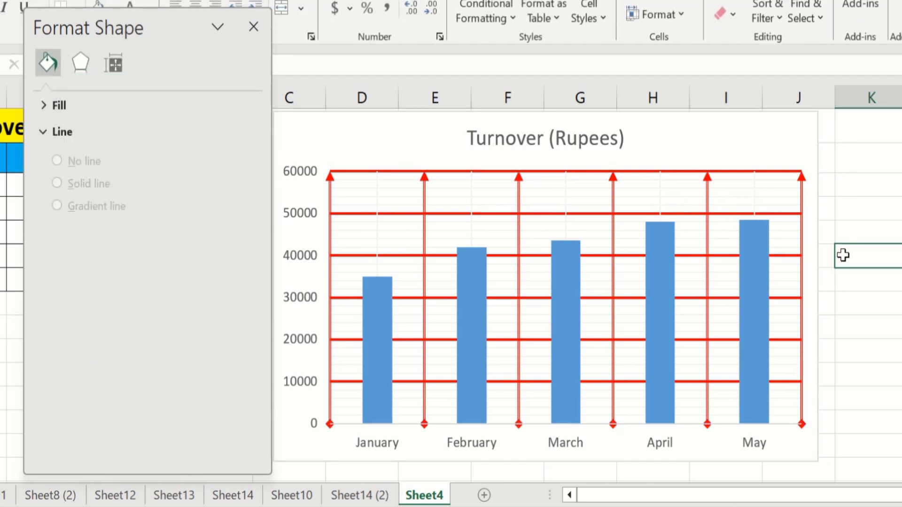